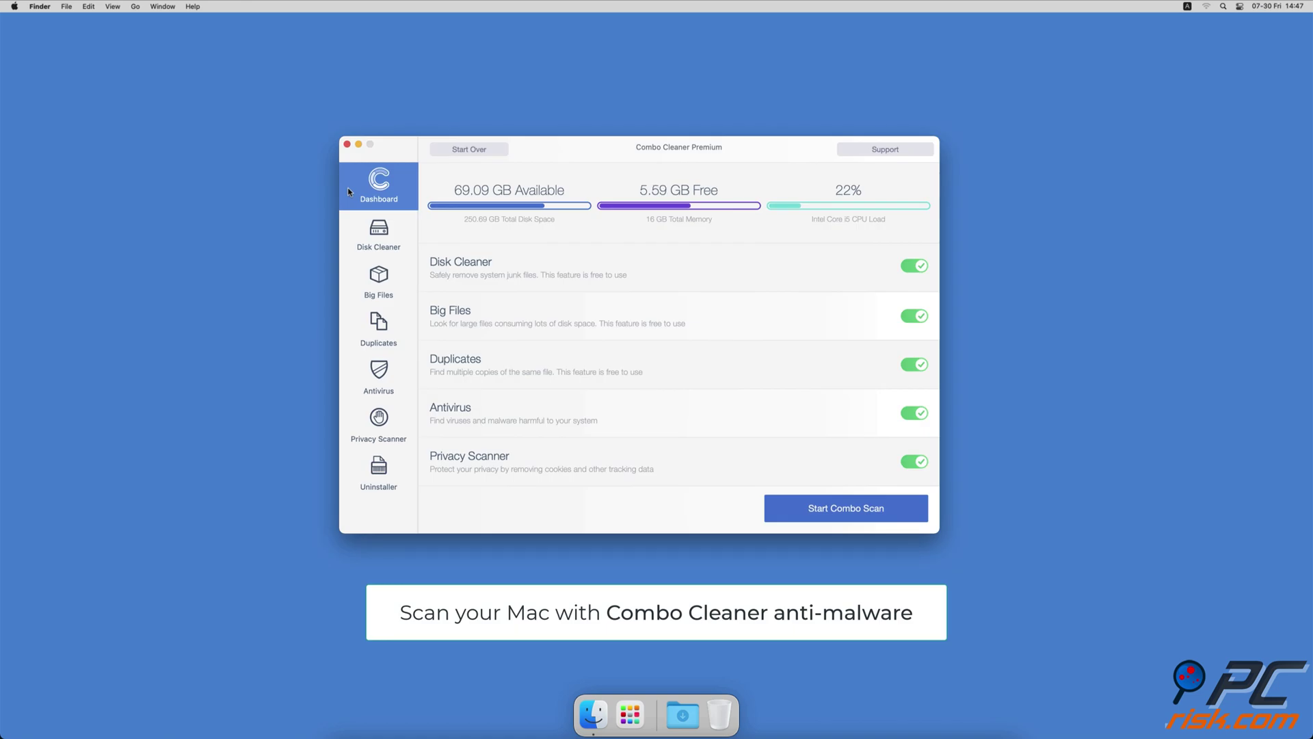
- Start a Full Scan in Combo Cleaner's Antivirus section
left_click(349, 381)
left_click(679, 243)
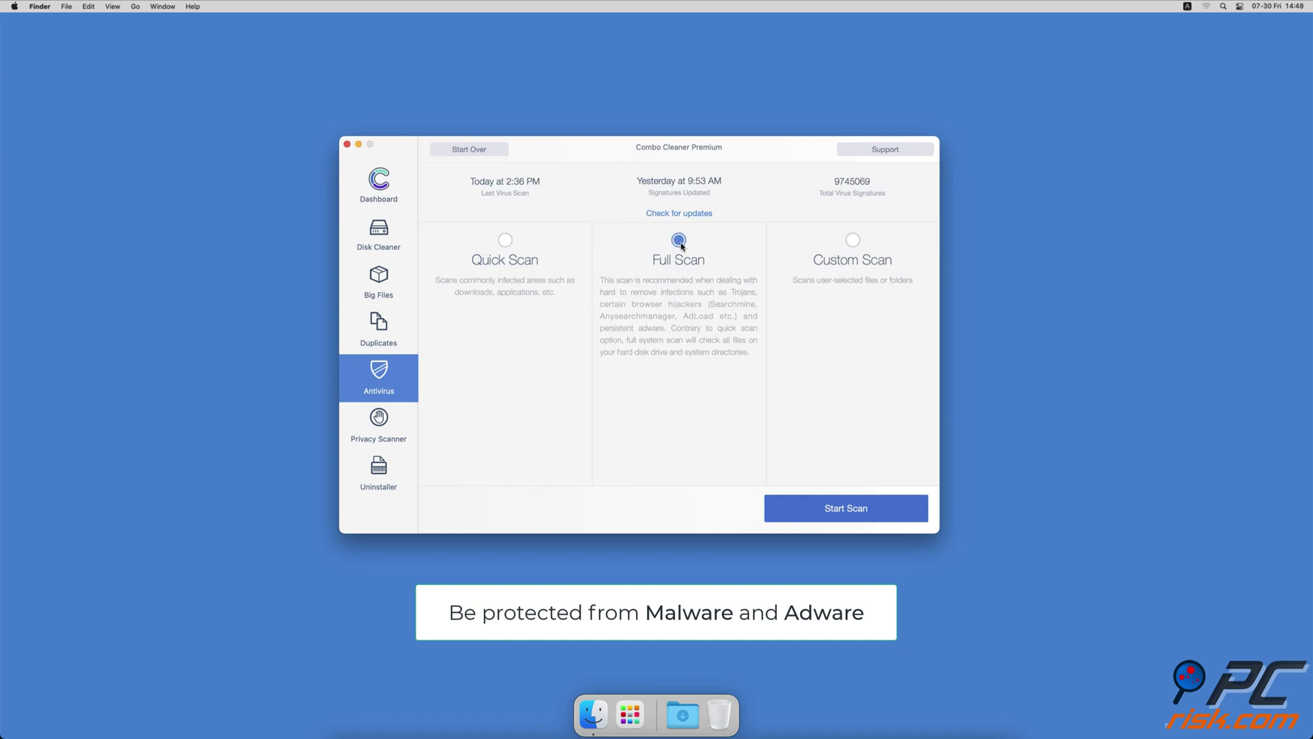
left_click(796, 508)
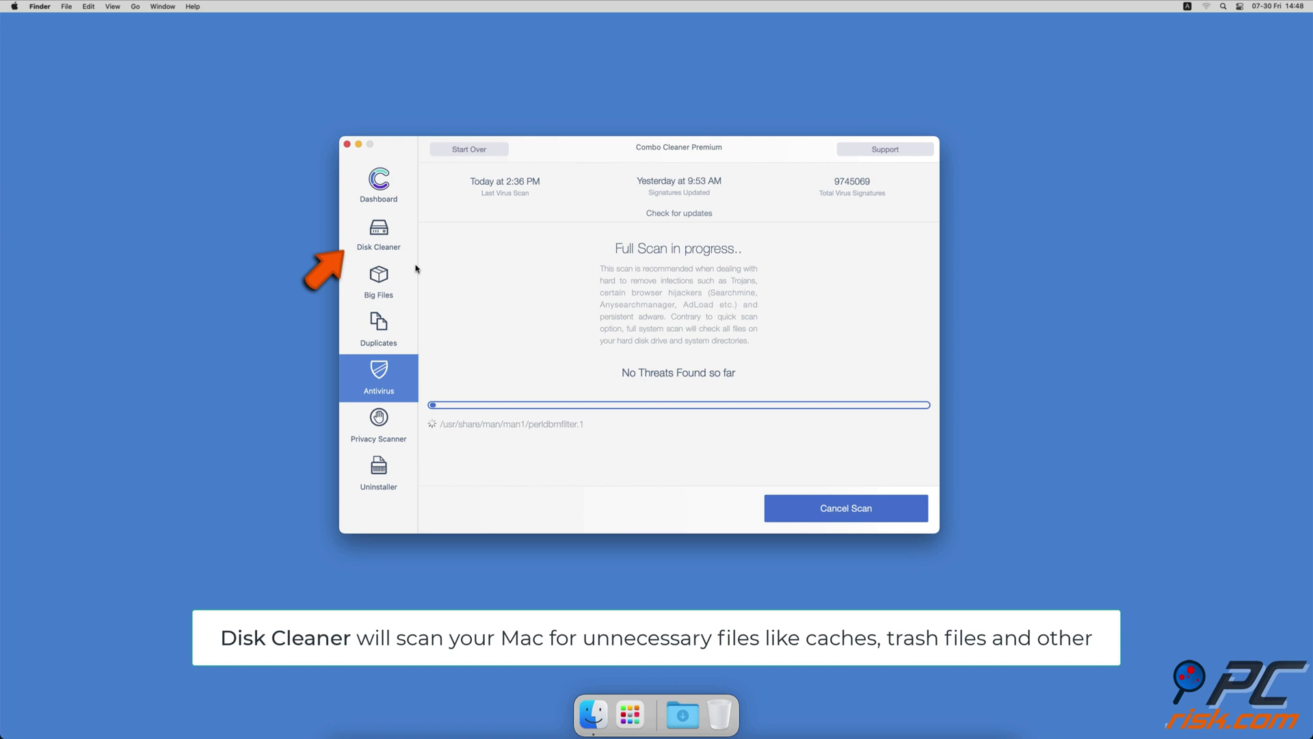
- Scan for junk and remove the 2.7 GB found, then scan the home folder for big files
left_click(801, 508)
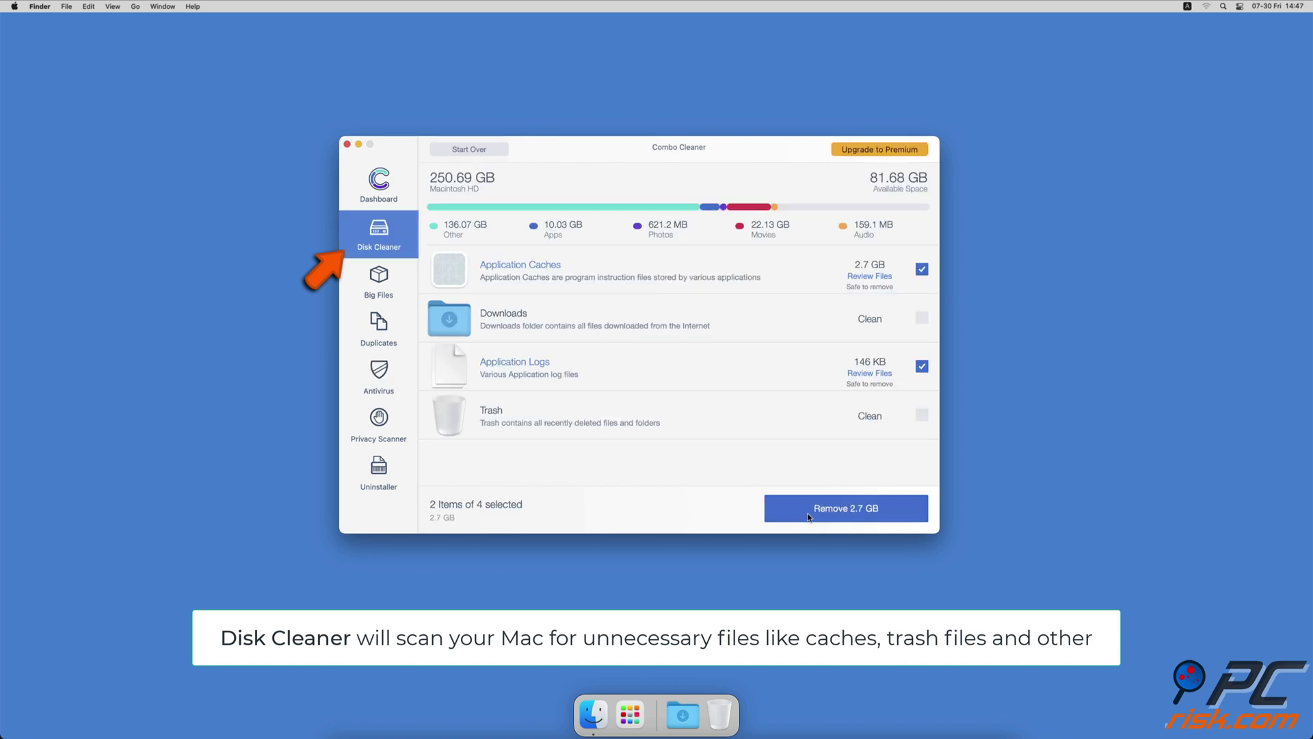
left_click(810, 516)
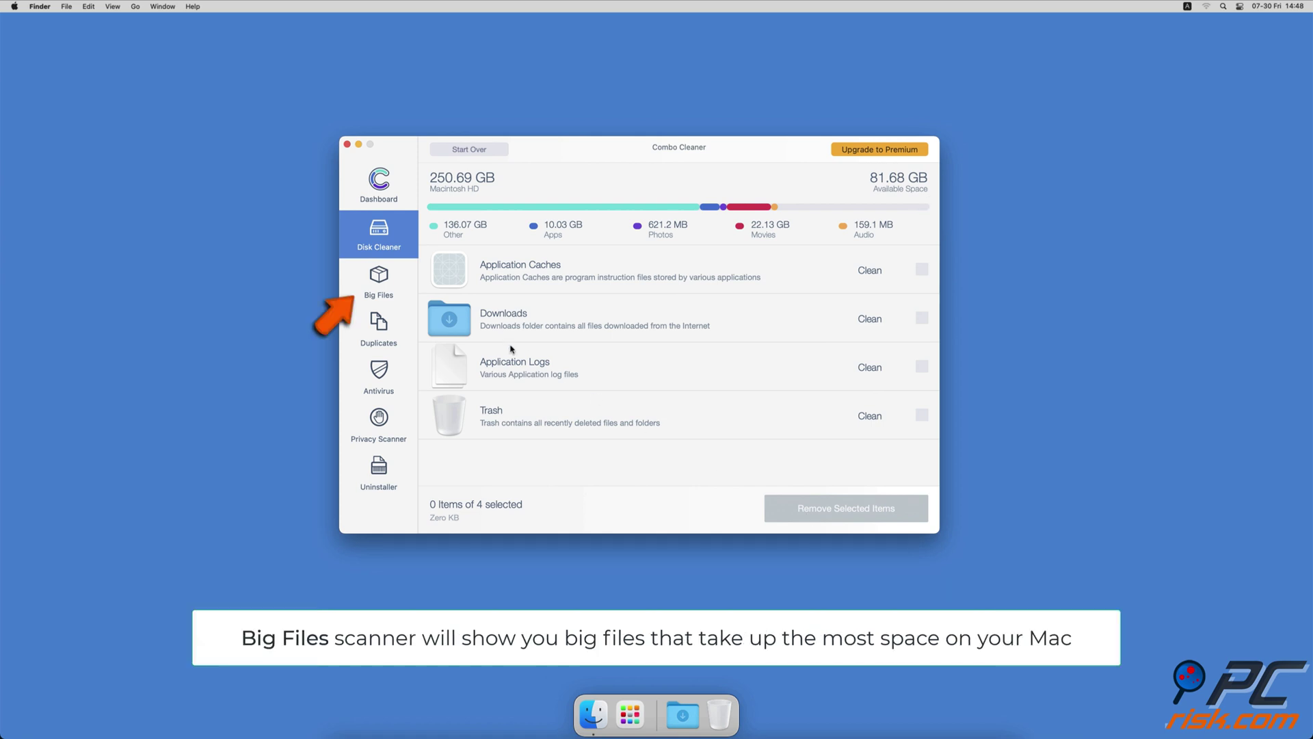
left_click(382, 287)
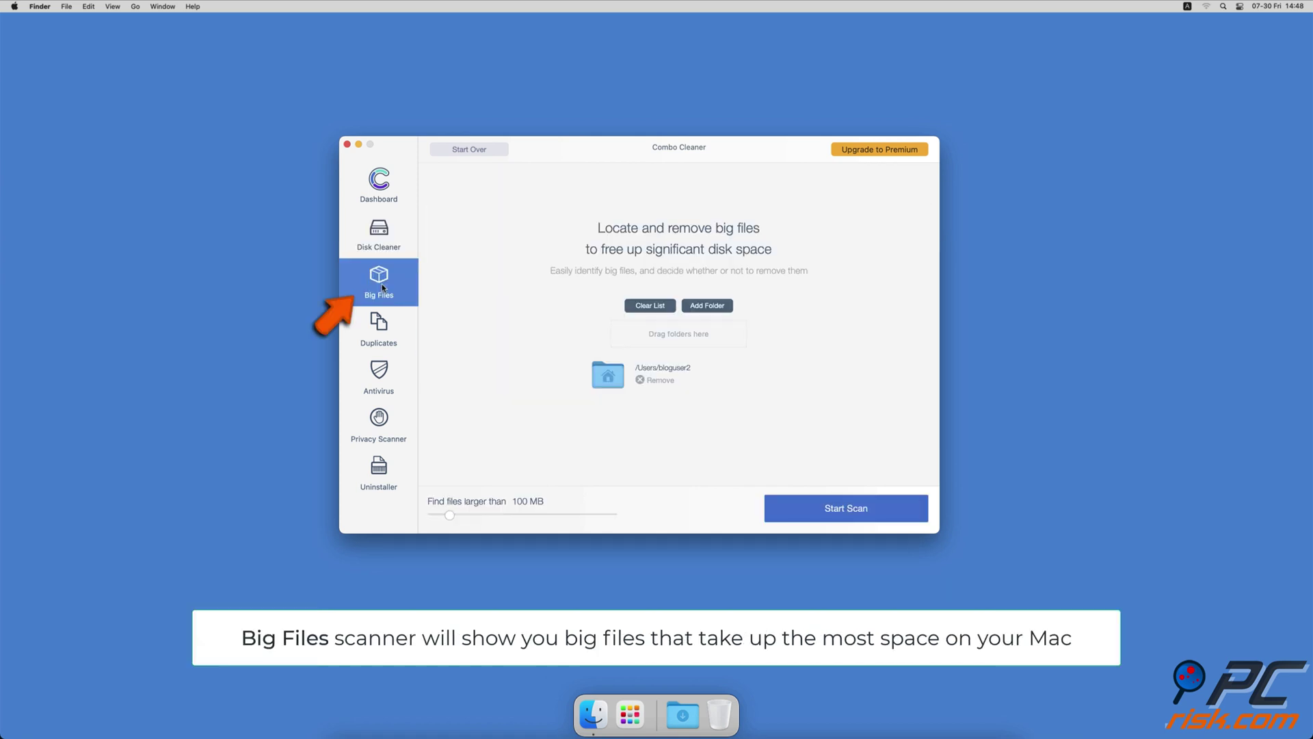
left_click(813, 519)
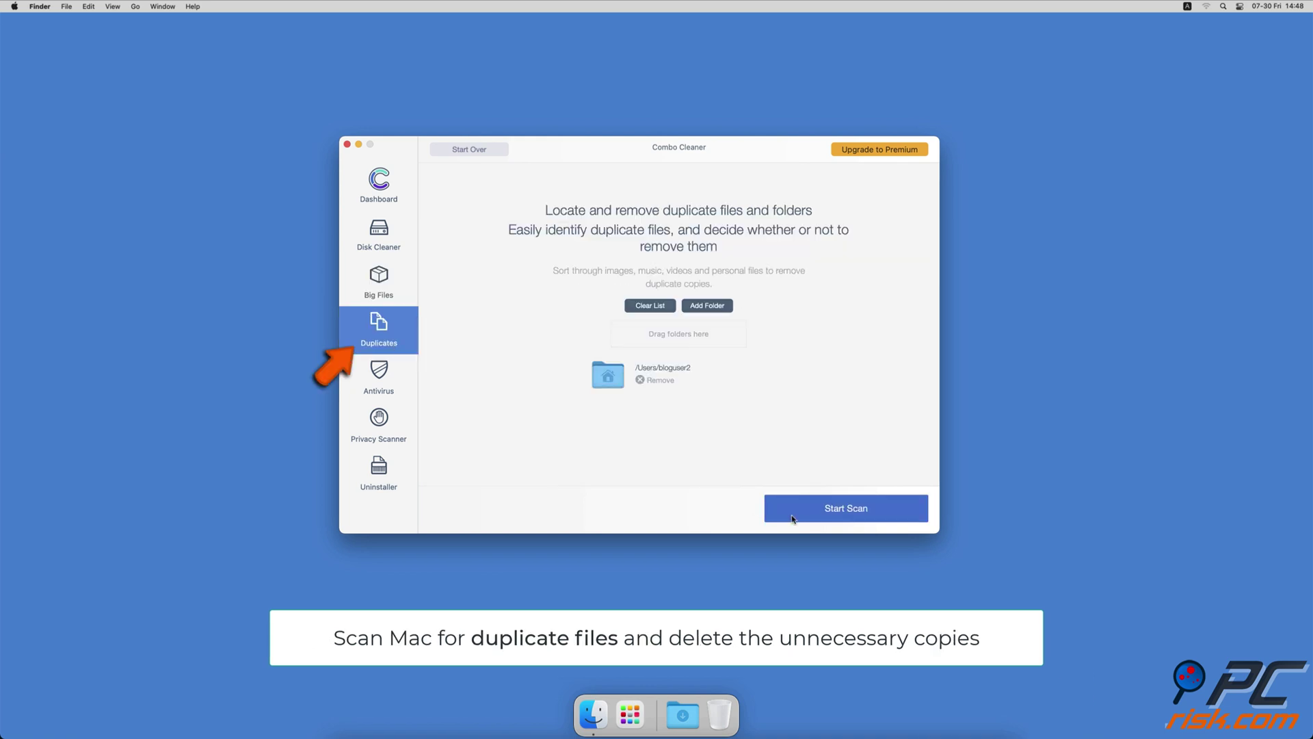
- Run the Duplicates, Privacy Scanner and Uninstaller scans, finding 2040, 29 and 43 items
left_click(792, 518)
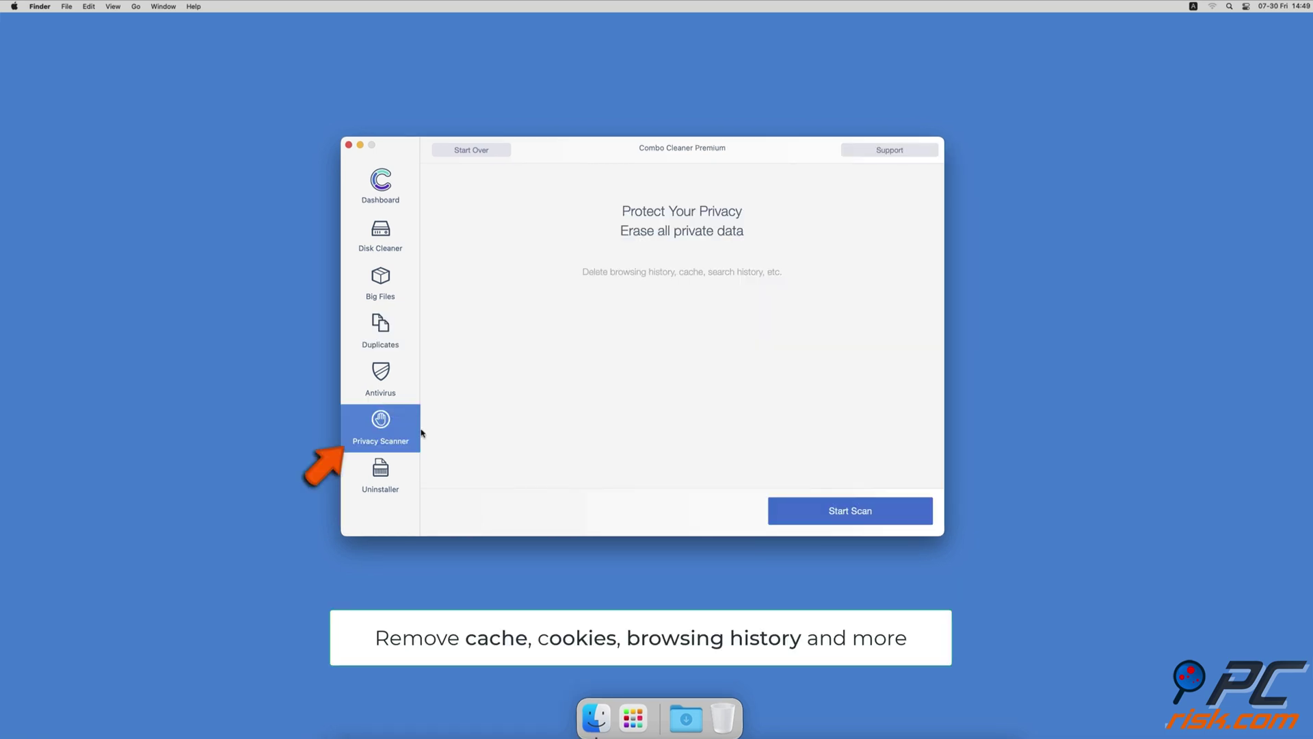
left_click(782, 509)
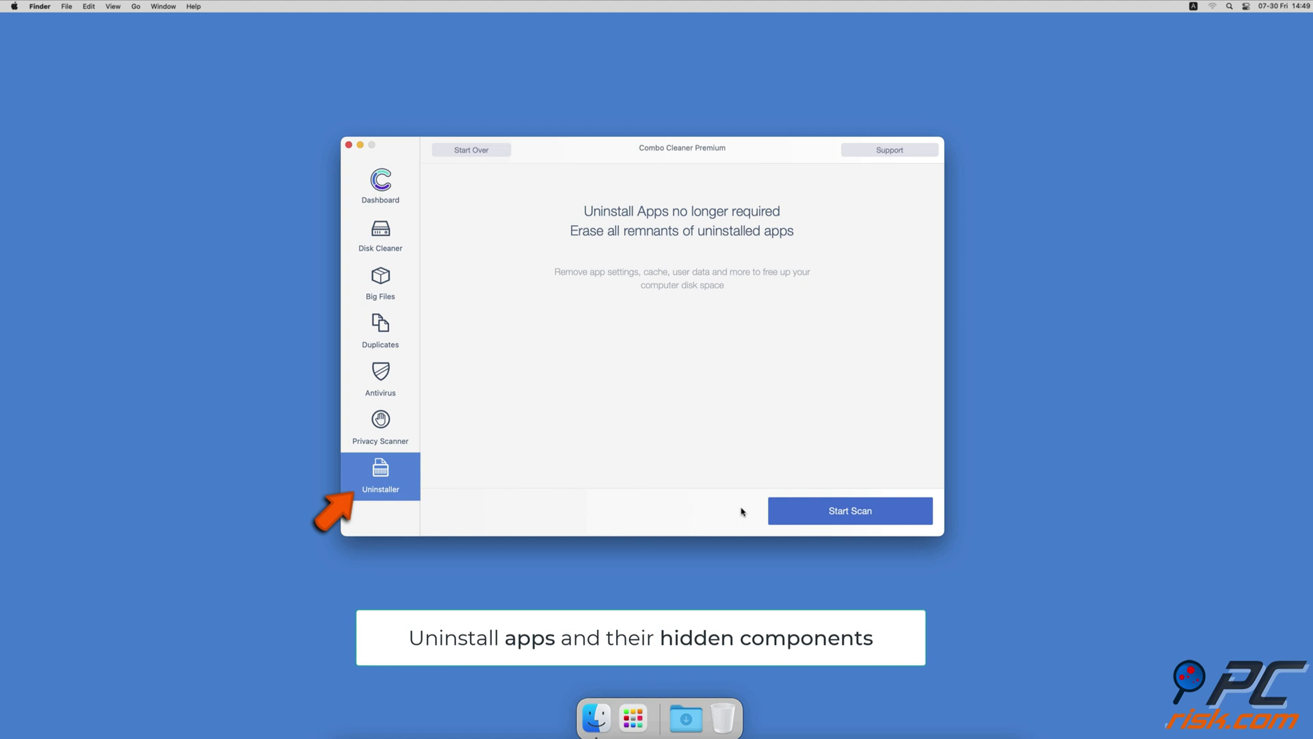
left_click(781, 512)
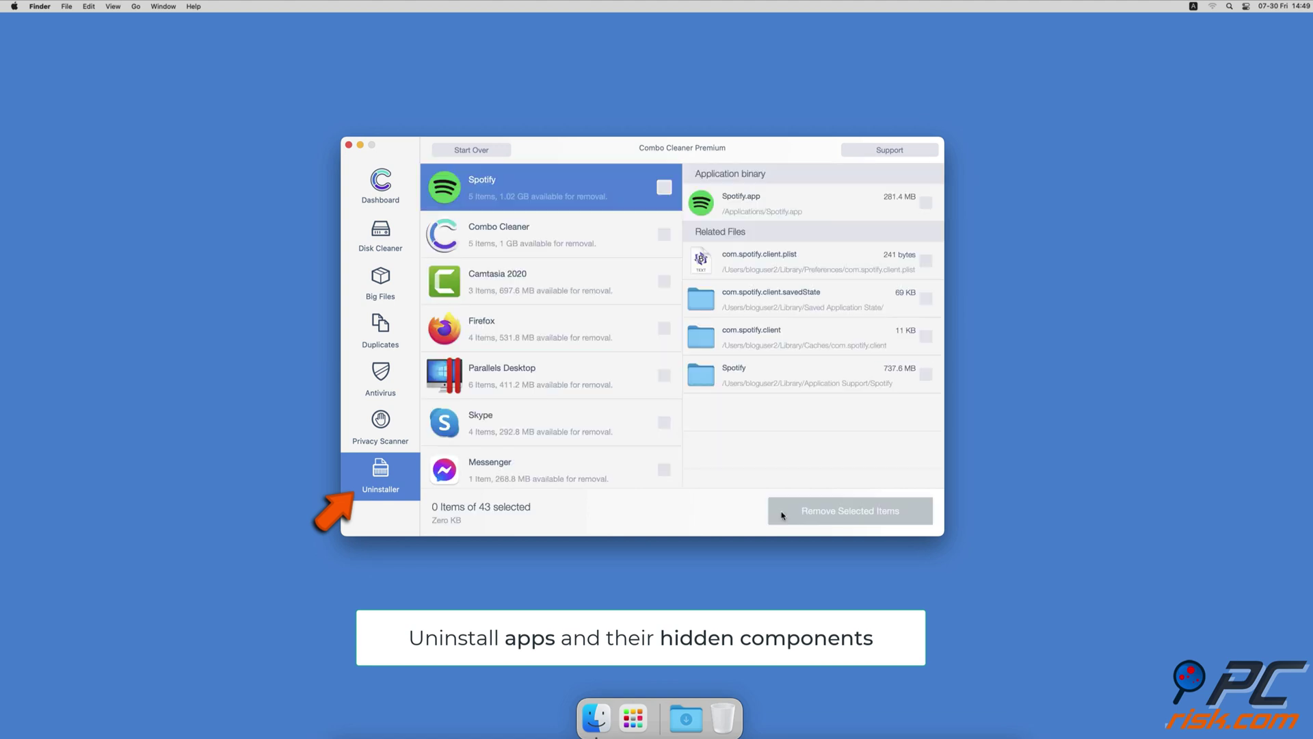